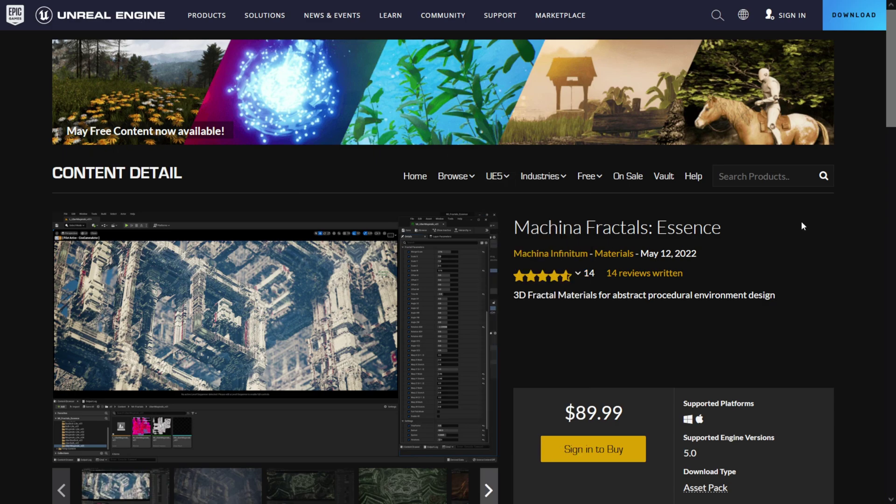
Browse the Machina Fractals gallery shots, ending on the glowing orange spider image.
scroll(891, 92, "down", 3)
left_click(256, 328)
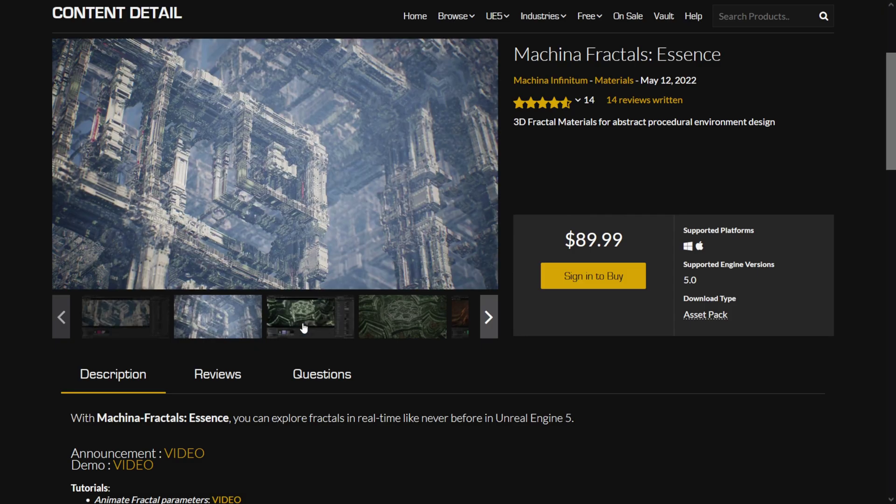
left_click(304, 328)
left_click(409, 329)
scroll(418, 350, "up", 3)
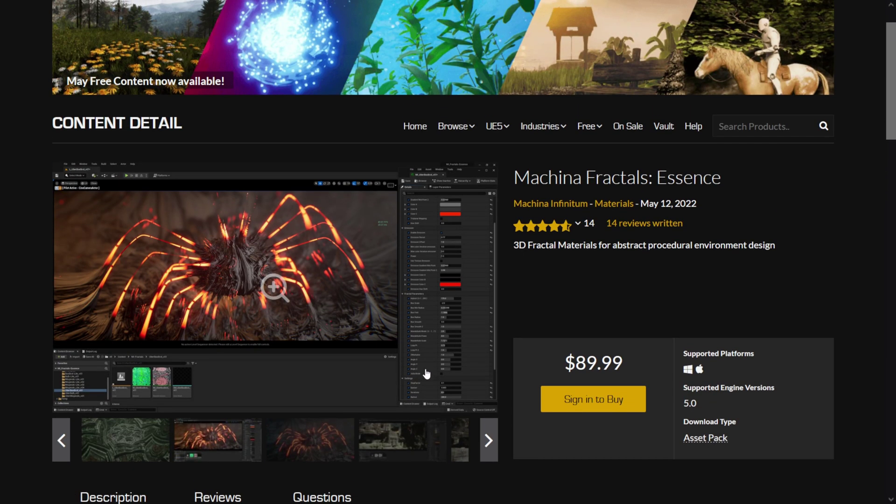
left_click(420, 436)
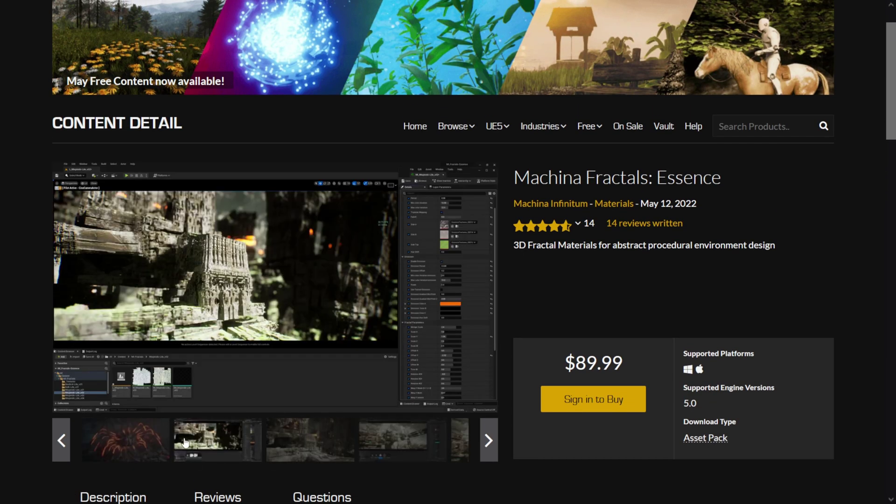
left_click(151, 441)
Read down through the Description and Technical Details, then return to the top.
scroll(669, 333, "down", 10)
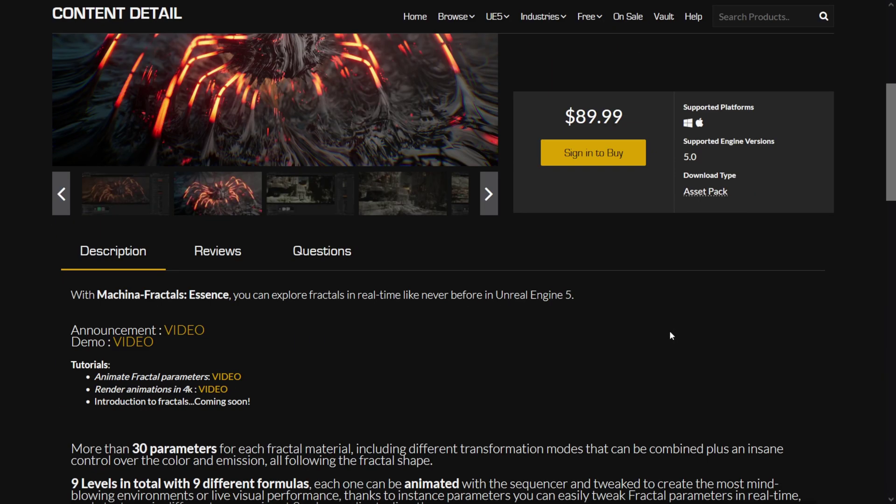
scroll(669, 333, "down", 5)
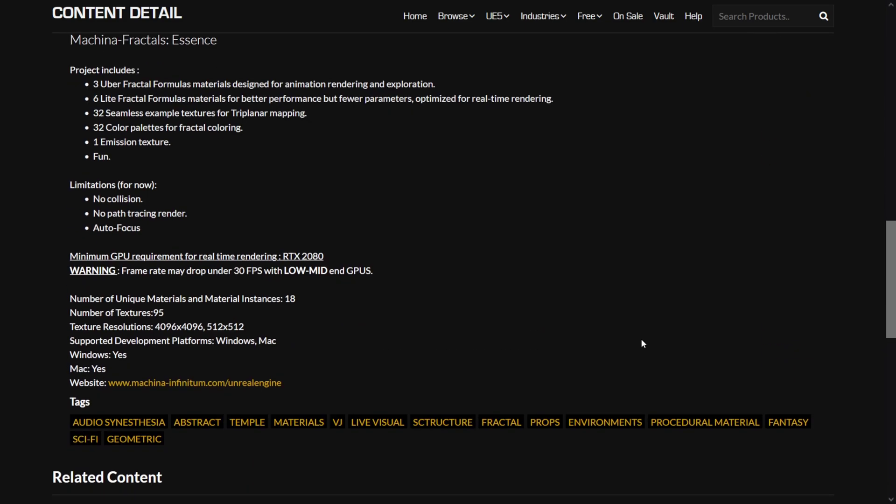
scroll(642, 342, "up", 8)
scroll(641, 340, "up", 4)
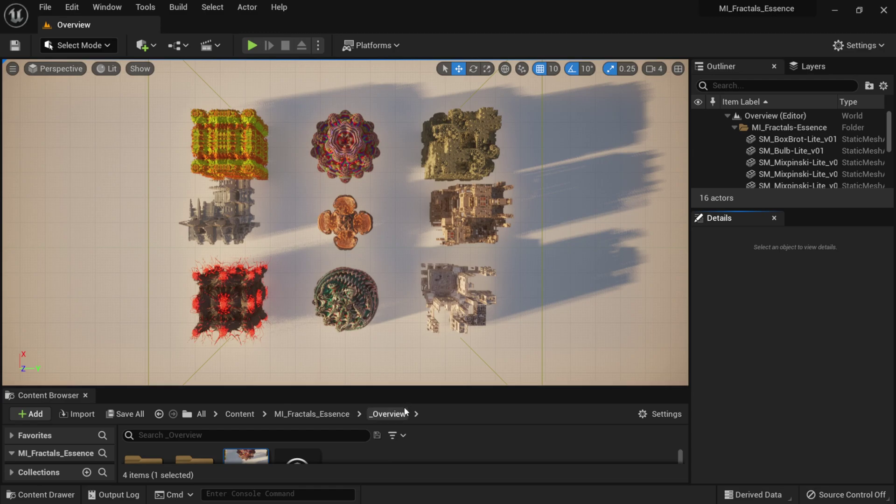
Enlarge the Content Browser and widen its folder tree to list every fractal folder.
left_click_drag(407, 385, 407, 282)
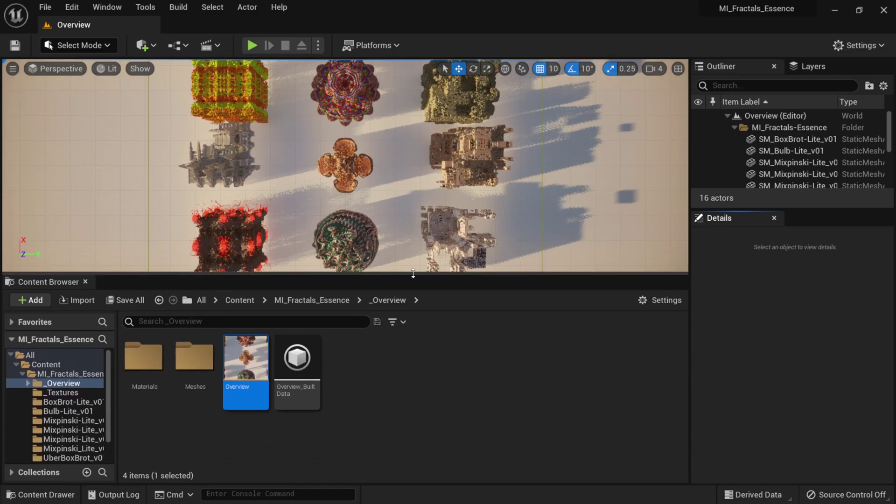
left_click_drag(117, 411, 176, 420)
scroll(129, 421, "down", 3)
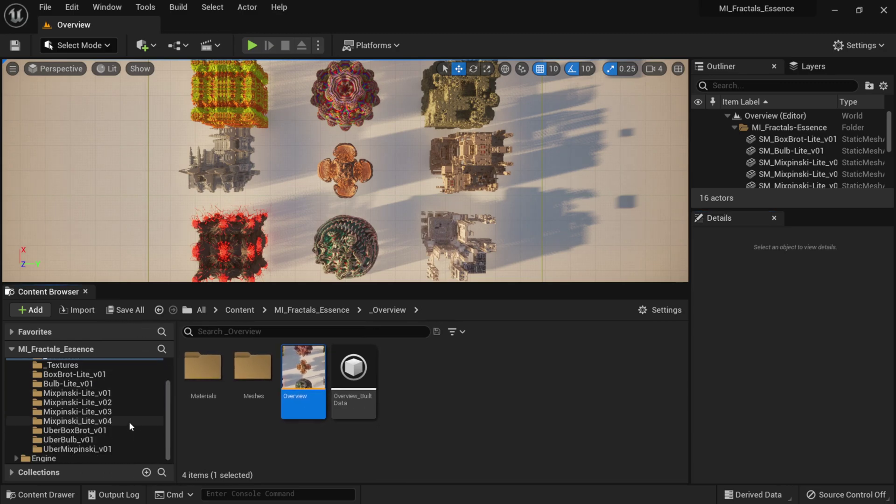
scroll(128, 421, "up", 1)
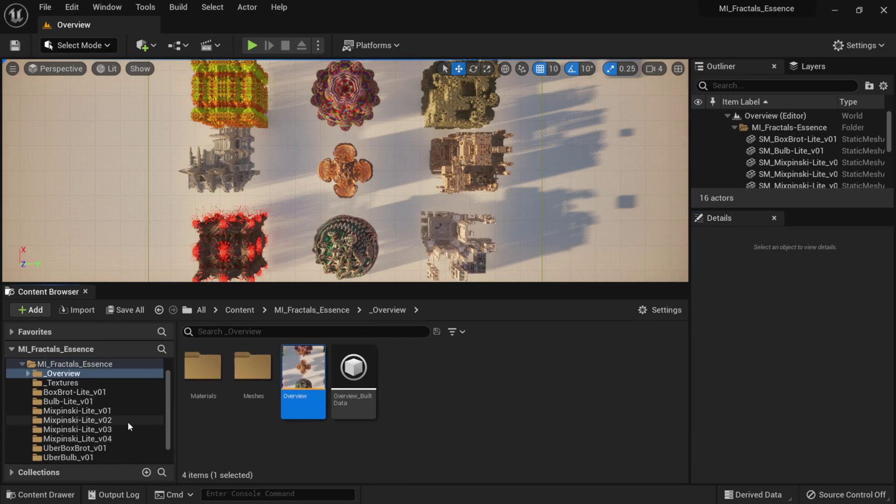
Open the L_Bulb-Lite_v01 level, then zoom in and orbit to view the bulb fractal from another side.
left_click(96, 402)
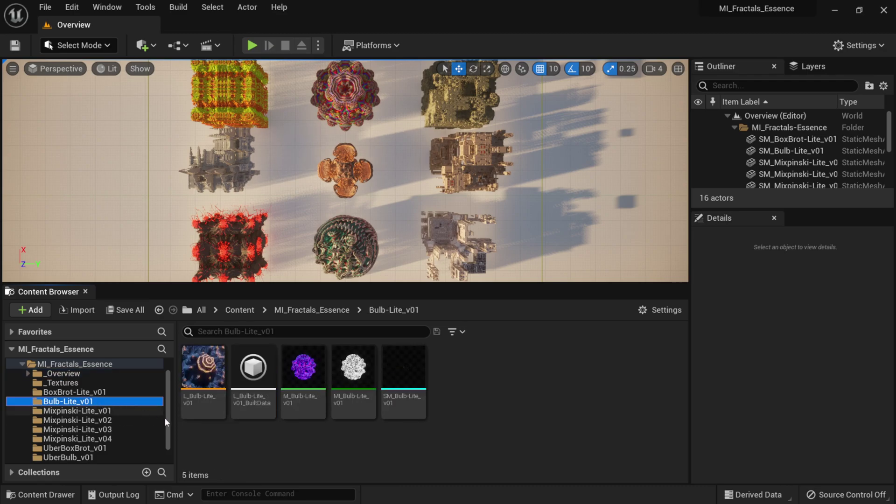
double_click(192, 374)
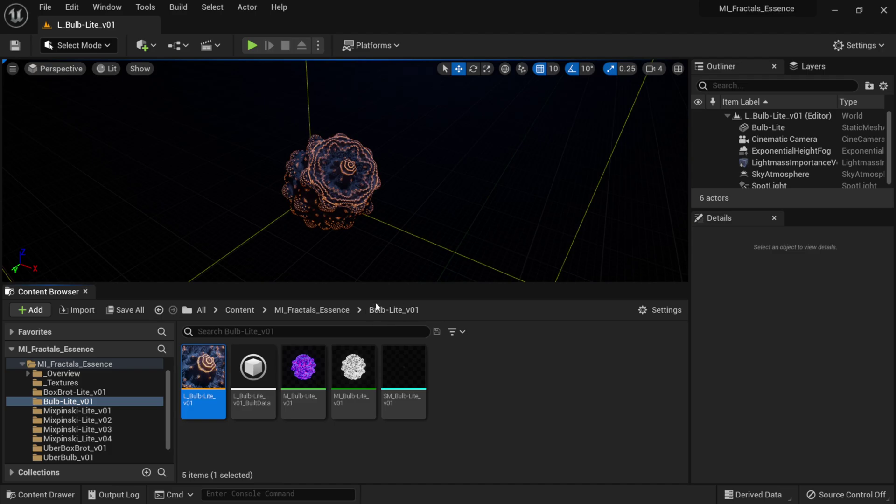
left_click_drag(378, 283, 378, 317)
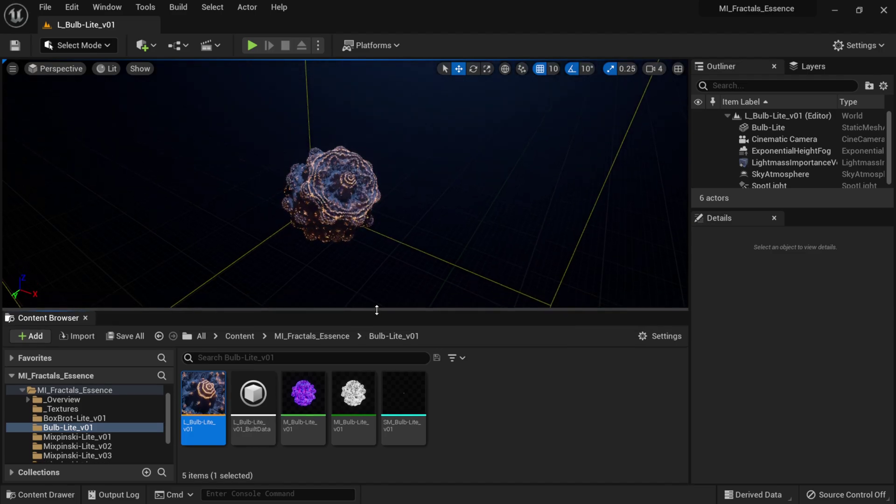
scroll(334, 231, "up", 5)
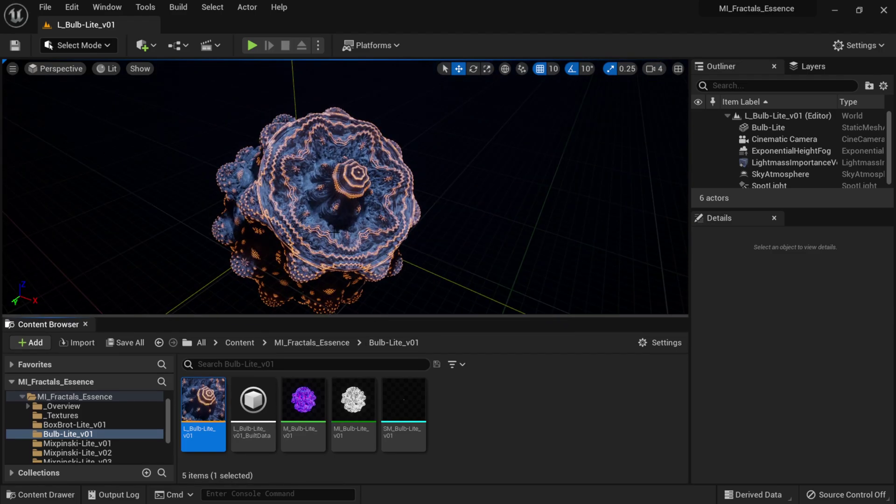
left_click_drag(339, 232, 355, 235)
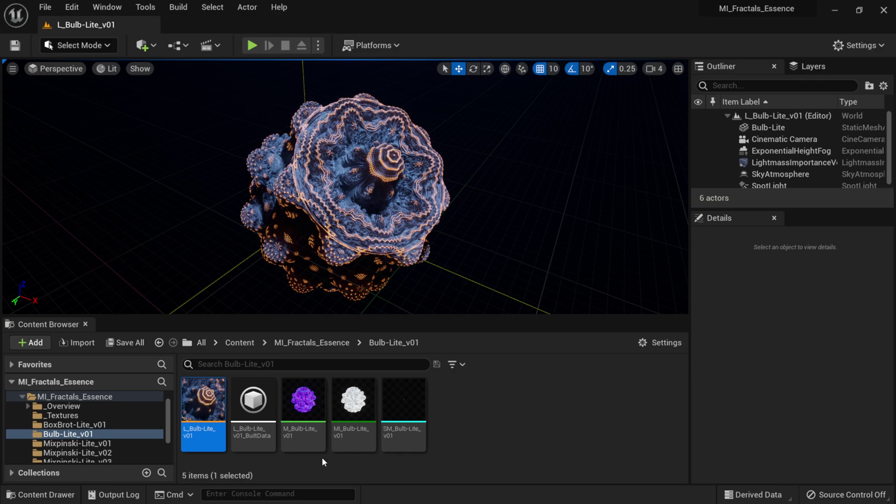
mouse_move(362, 421)
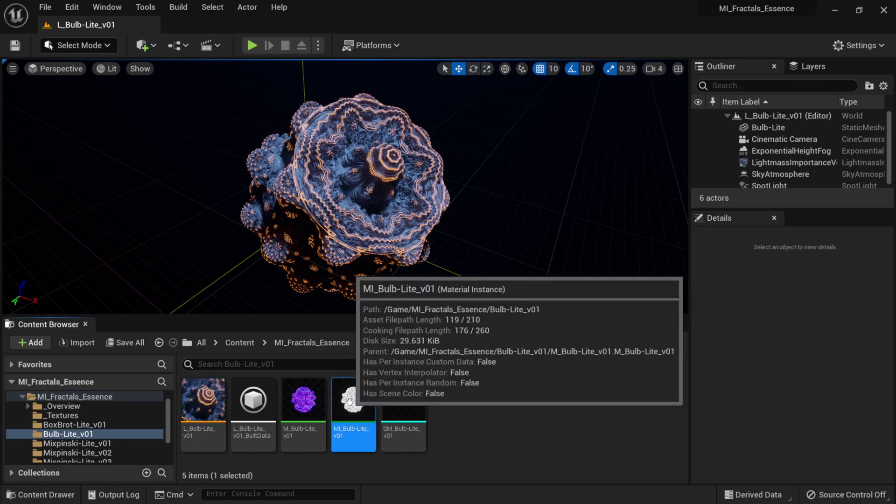
Open the MI_Bulb-Lite_v01 material instance and enlarge its editor window.
double_click(349, 402)
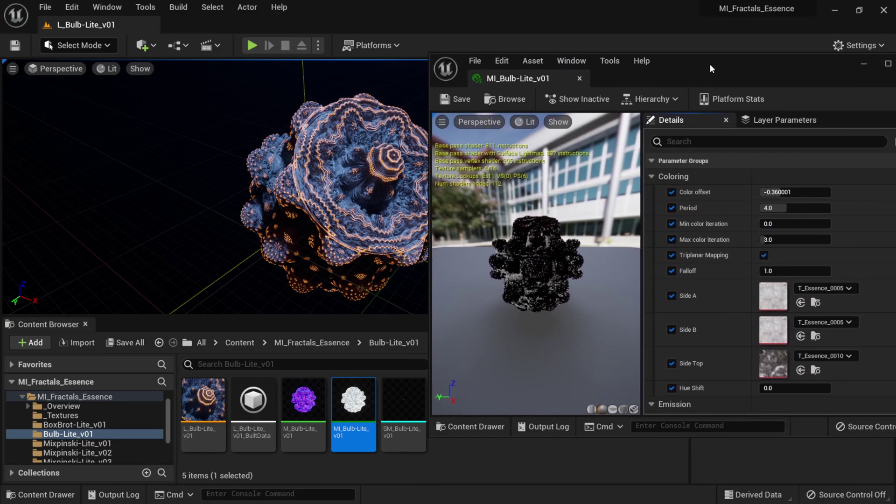
left_click_drag(710, 68, 691, 64)
left_click_drag(409, 429, 455, 471)
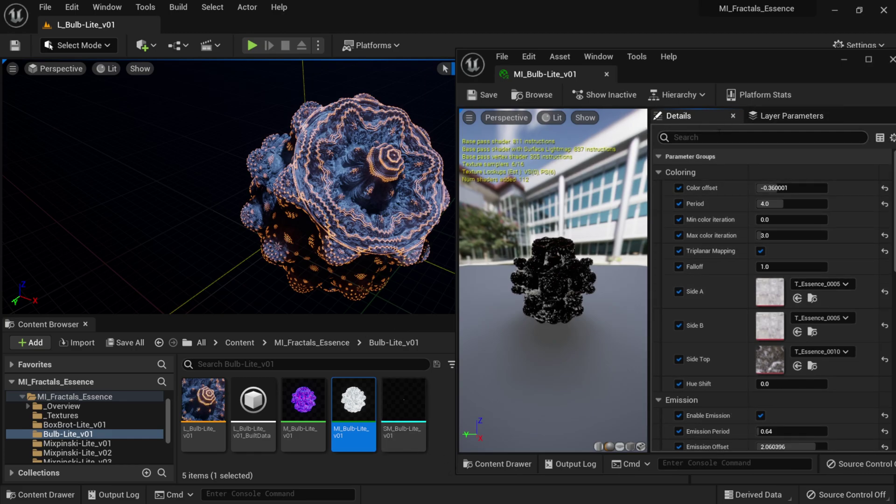
Turn Enable Emission off to compare the fractal, then back on to restore the glow.
scroll(761, 290, "down", 4)
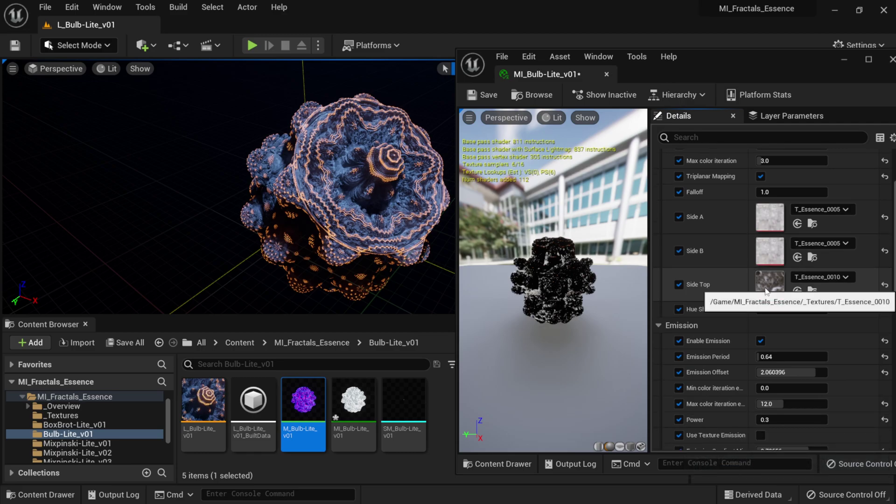
scroll(759, 289, "down", 3)
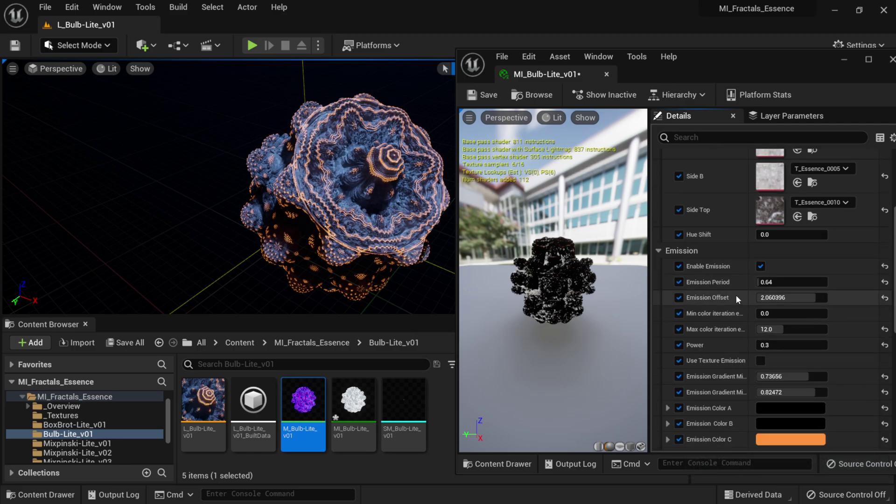
left_click(761, 247)
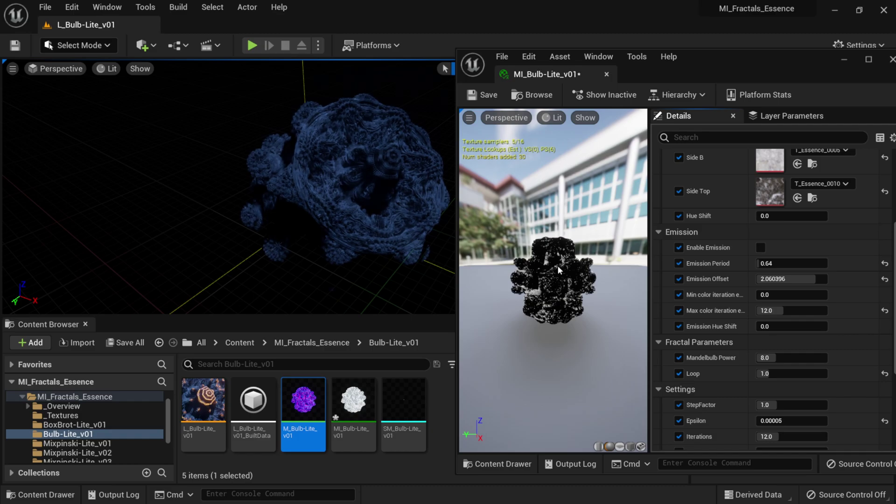
left_click(760, 247)
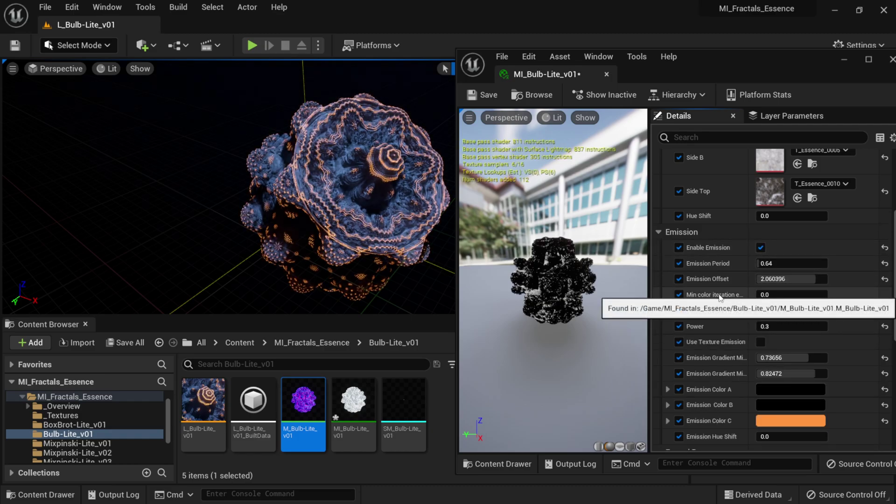
Raise the Bulb-Lite Emission Period to about 6.72 and adjust Emission Offset to about 2.1.
left_click_drag(757, 264, 780, 279)
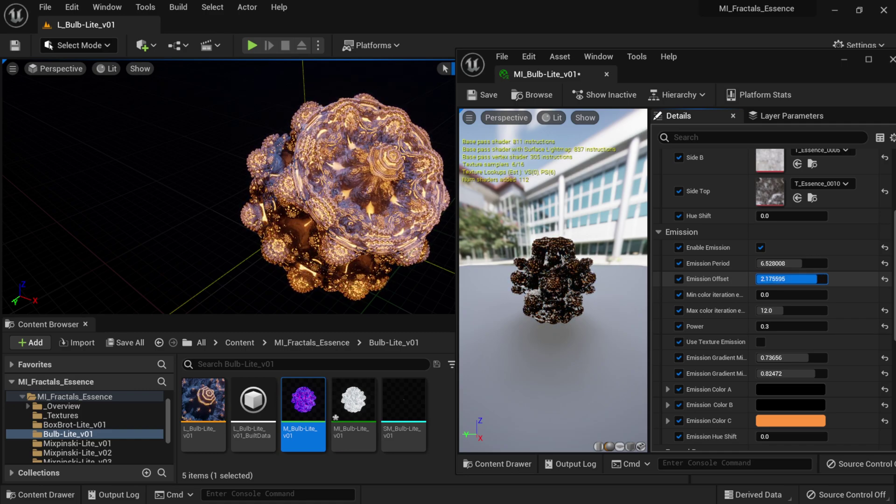
mouse_move(820, 278)
left_mouse_down()
mouse_move(811, 278)
mouse_move(819, 279)
left_mouse_up()
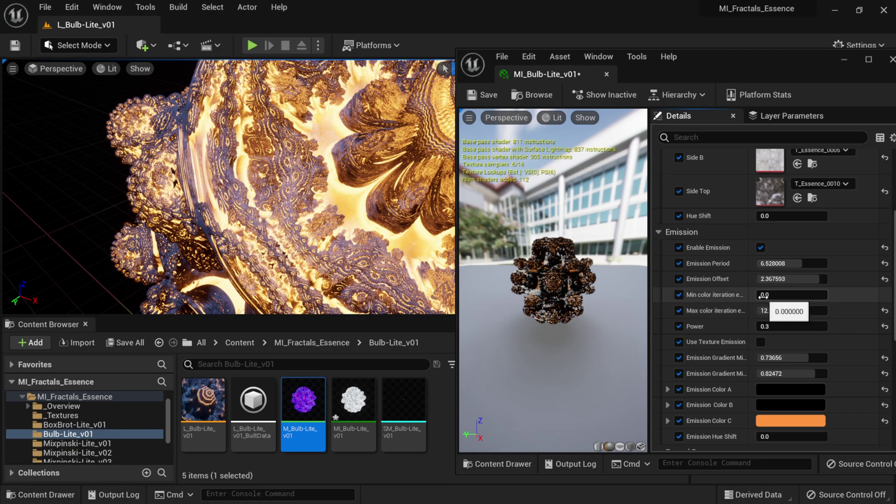
scroll(821, 347, "down", 2)
Recolour Emission Color C from orange to blue in the Color Picker and confirm.
left_click(778, 390)
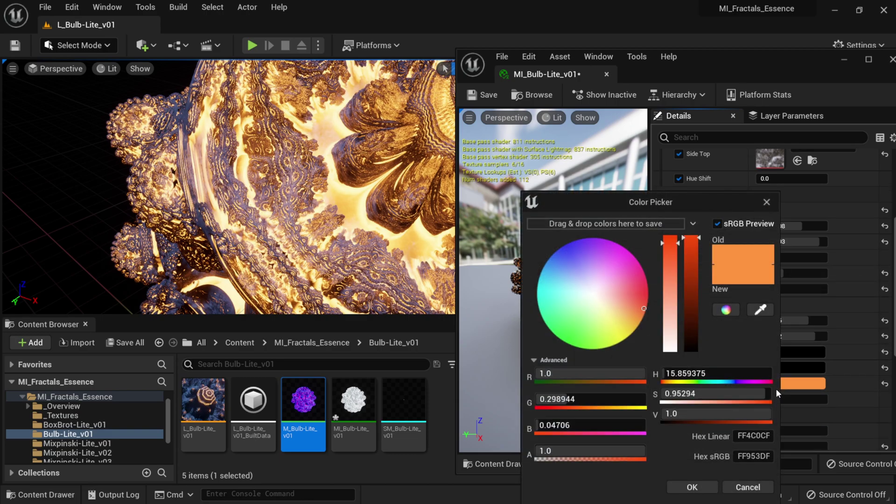
left_click_drag(628, 284, 662, 239)
left_click_drag(626, 200, 527, 202)
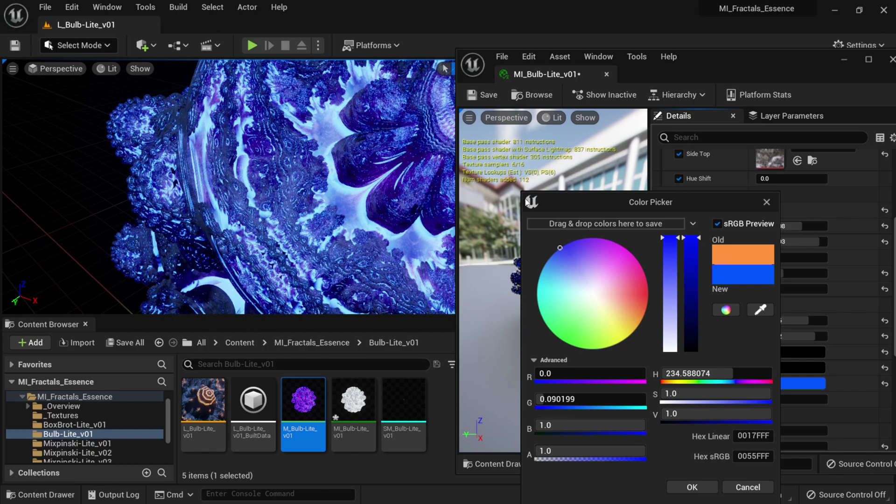
left_click(708, 491)
scroll(803, 310, "down", 4)
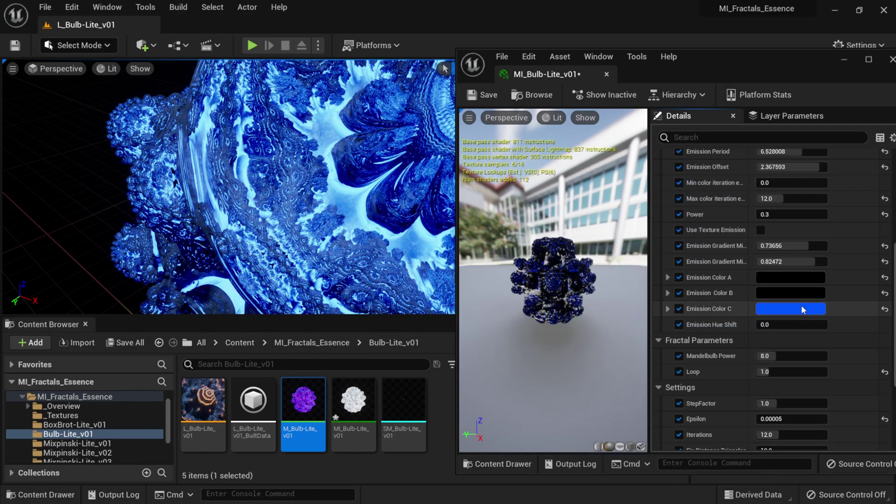
scroll(803, 310, "down", 2)
Switch to the L_Mixpinski-Lite_v01 level in place of Bulb-Lite.
mouse_move(783, 318)
left_mouse_down()
mouse_move(821, 318)
mouse_move(795, 318)
left_mouse_up()
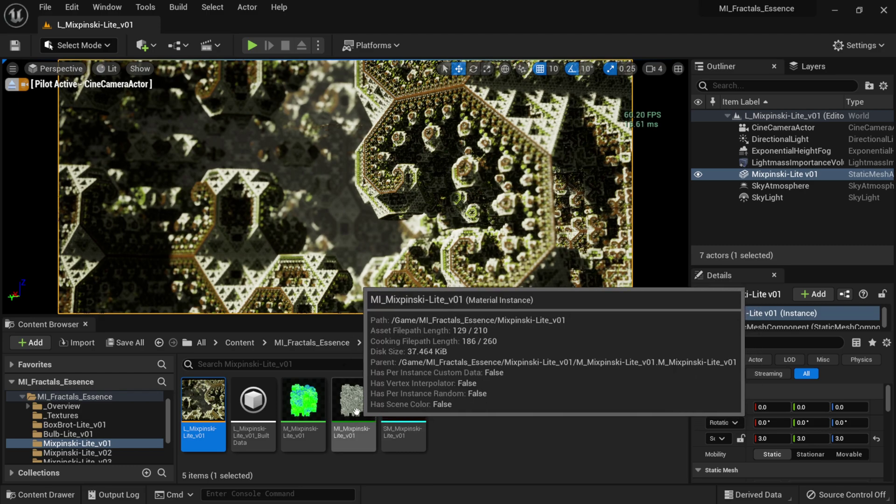
Open MI_Mixpinski-Lite_v01 and set its gradient Texture to T_Gradient_0022, then T_Gradient_0029.
double_click(363, 423)
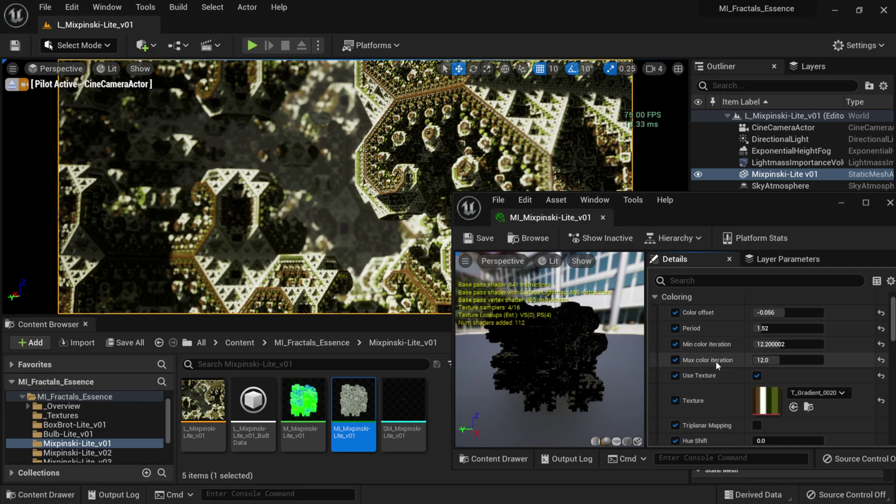
scroll(716, 361, "down", 4)
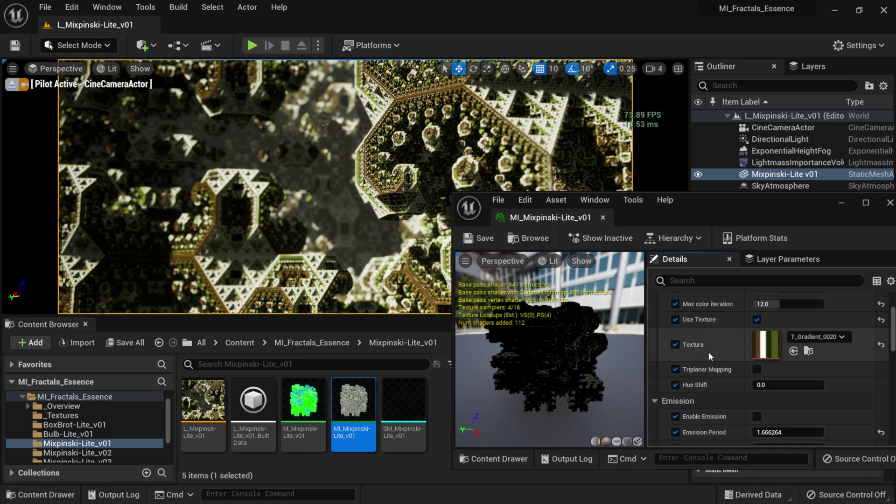
left_click(839, 340)
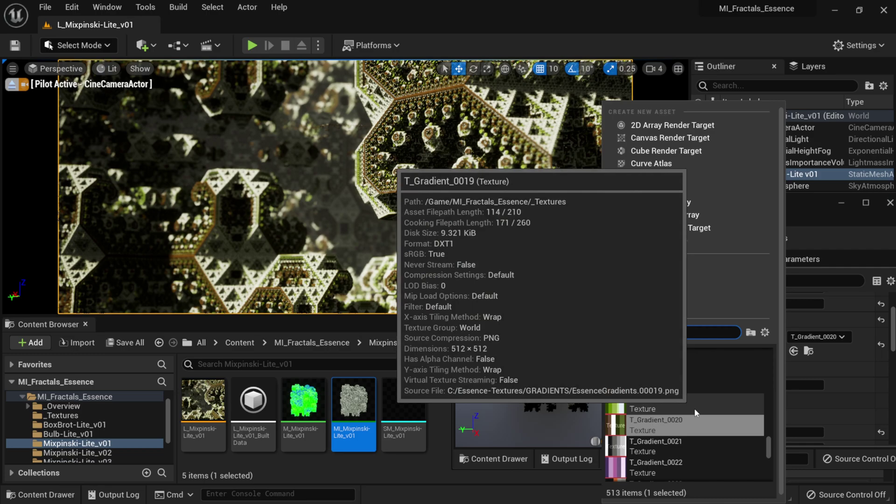
scroll(694, 413, "down", 1)
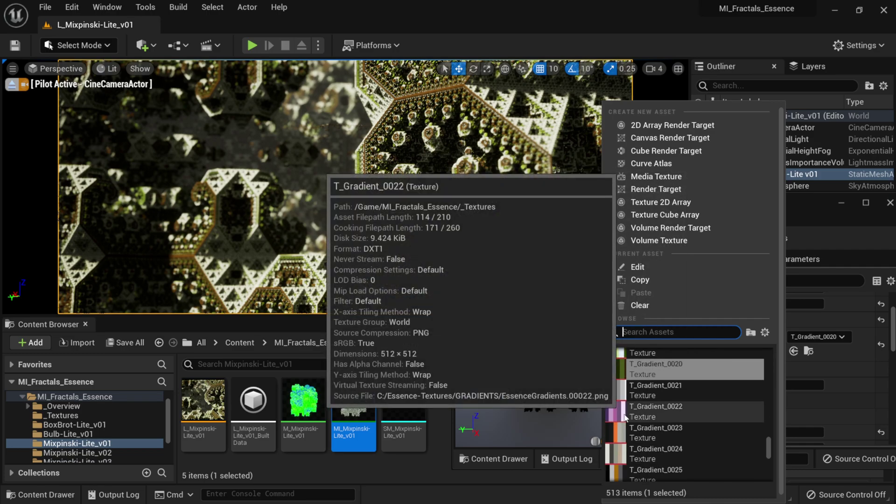
left_click(625, 414)
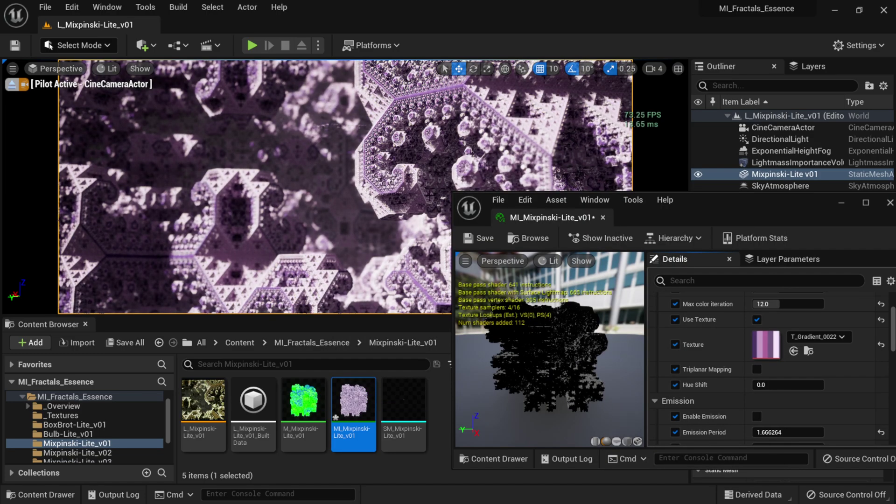
left_click(842, 337)
scroll(704, 413, "down", 2)
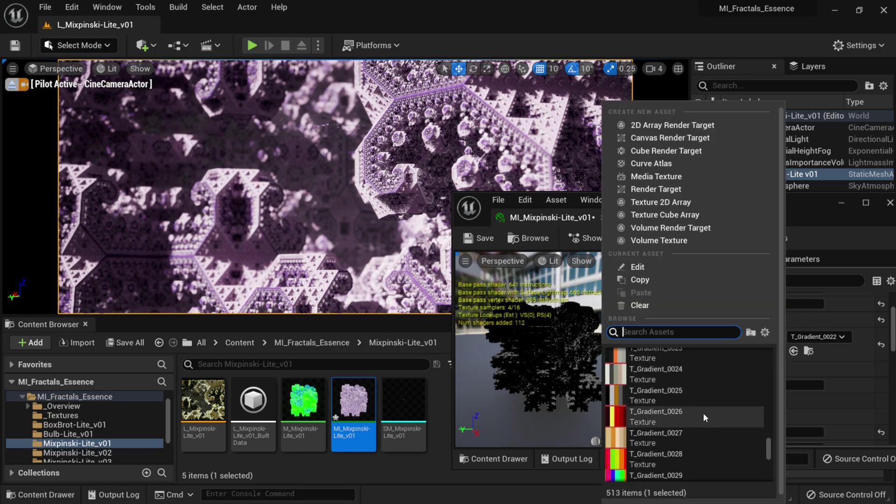
left_click(652, 422)
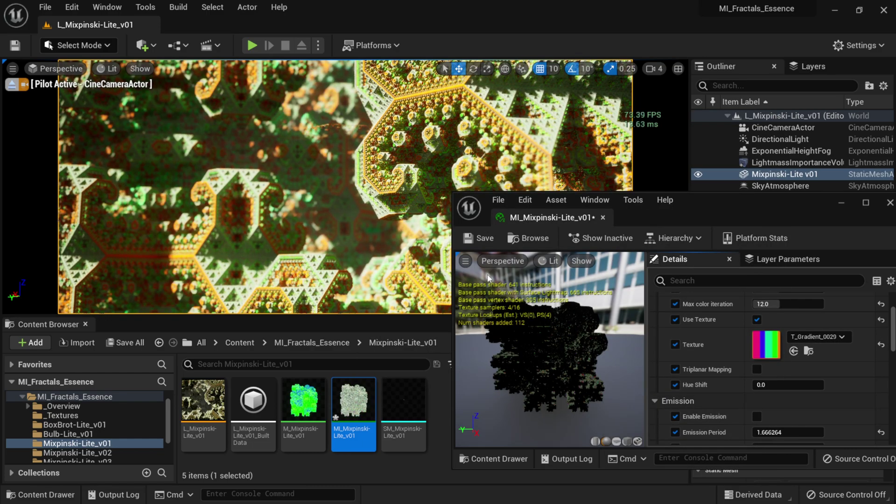
Try a lower Iterations value, then undo to keep Iterations at 18.0.
scroll(769, 374, "down", 2)
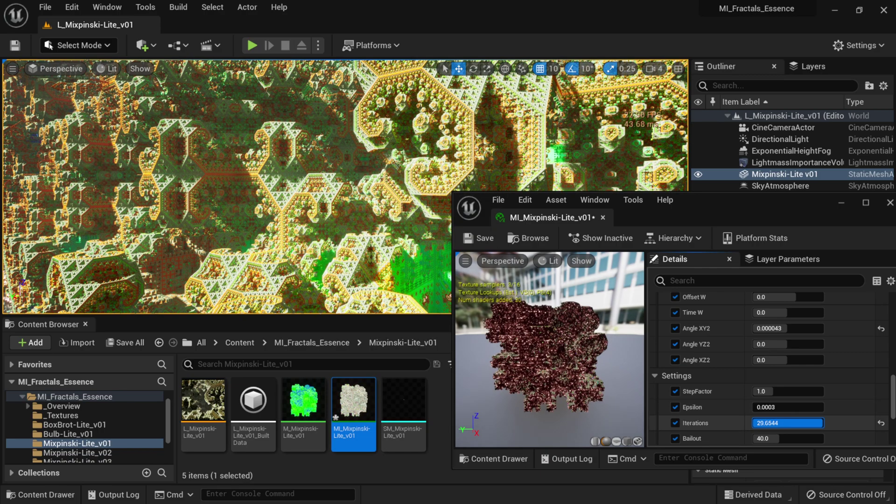
key("ctrl+z")
scroll(804, 419, "down", 2)
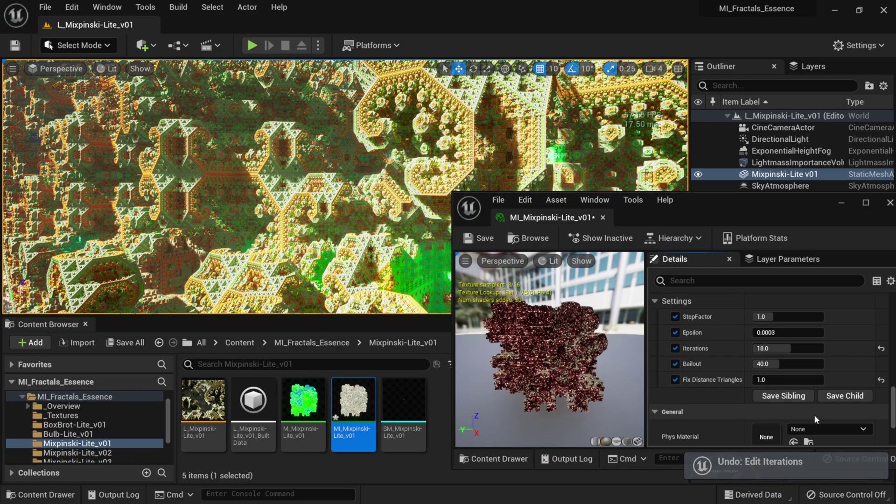
mouse_move(789, 348)
left_mouse_down()
mouse_move(763, 347)
mouse_move(784, 348)
left_mouse_up()
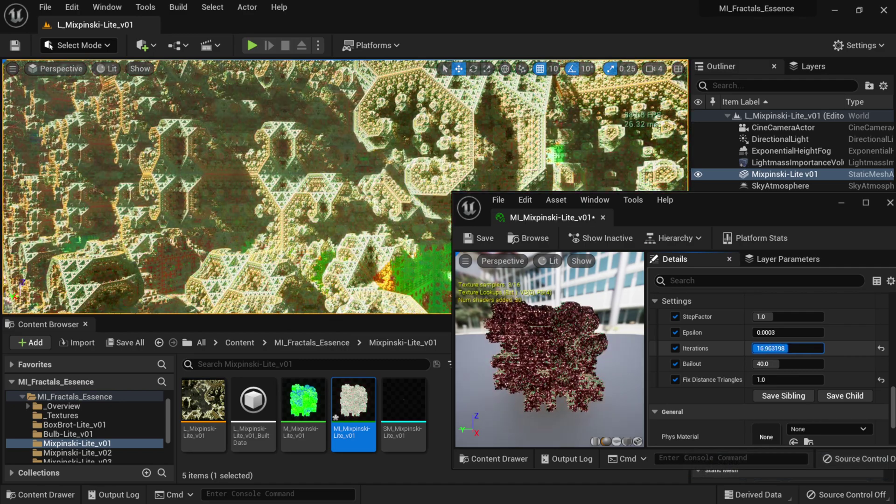
key("ctrl+z")
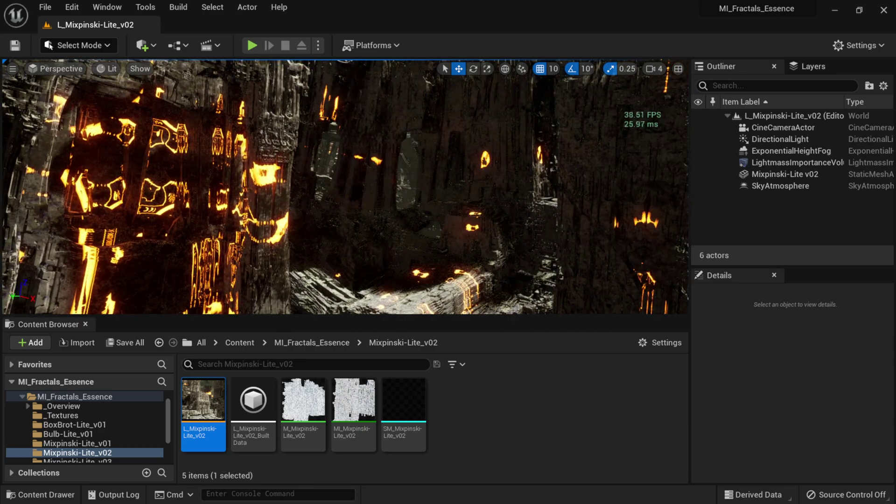
Open MI_Mixpinski-Lite_v02 and move its editor to the top of the screen.
double_click(352, 398)
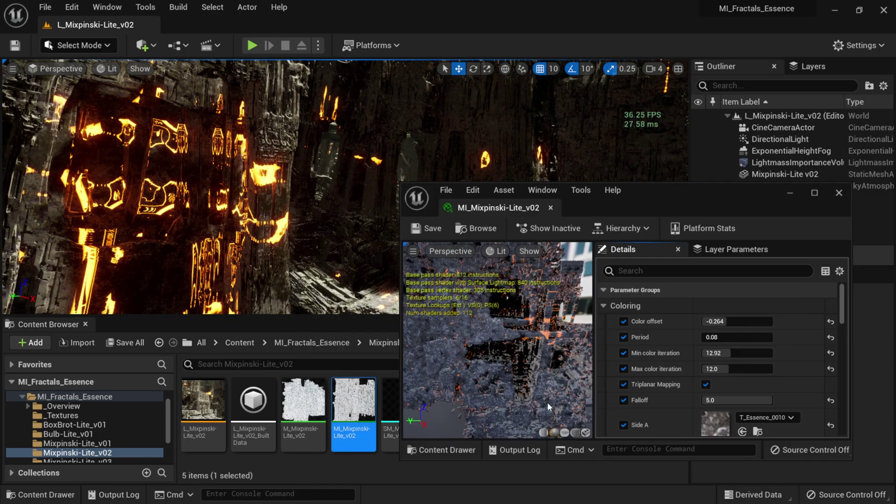
left_click_drag(649, 192, 606, 68)
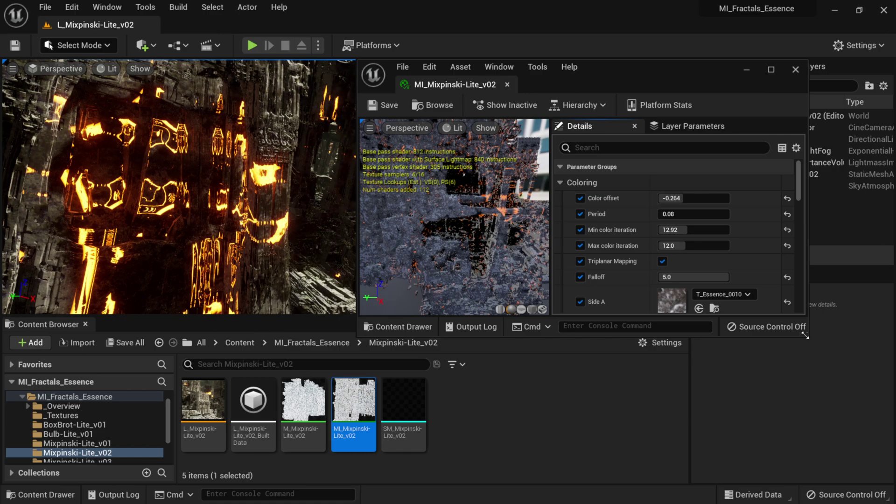
left_click_drag(804, 335, 866, 452)
scroll(681, 360, "down", 4)
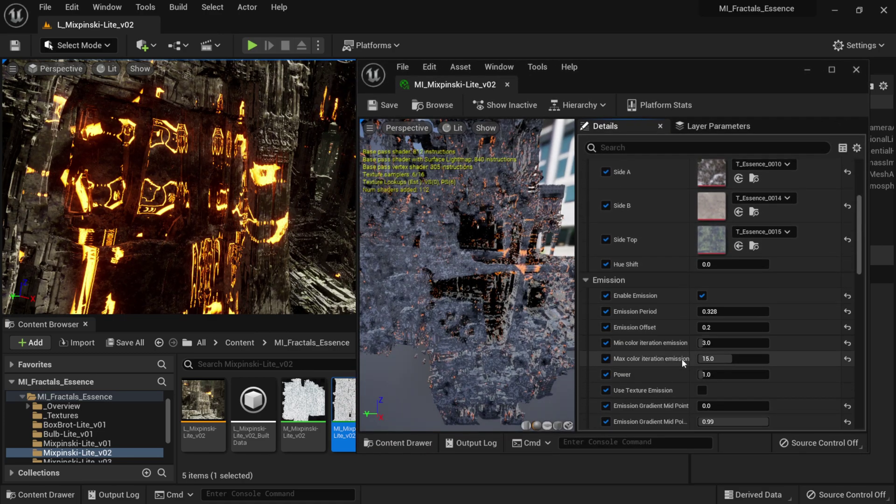
scroll(681, 359, "down", 3)
Change Emission Color A from orange to a saturated magenta and confirm.
left_click(724, 341)
left_click(556, 258)
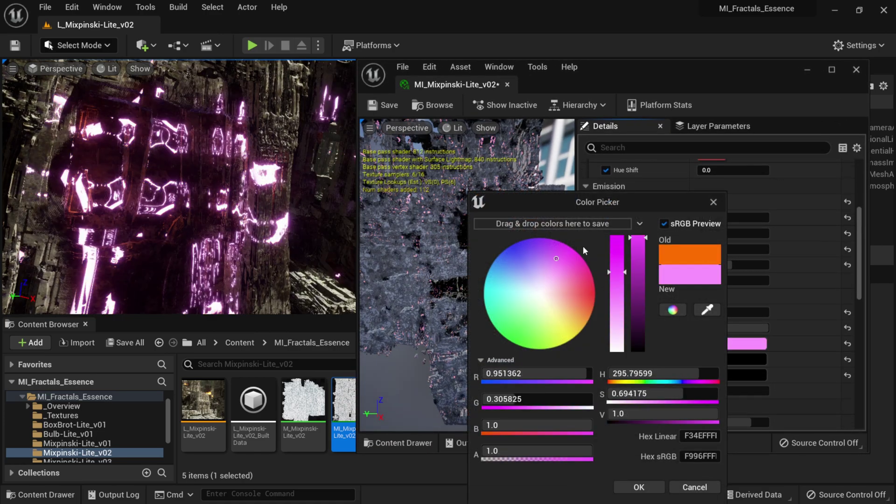
left_click_drag(584, 247, 594, 241)
left_click(656, 490)
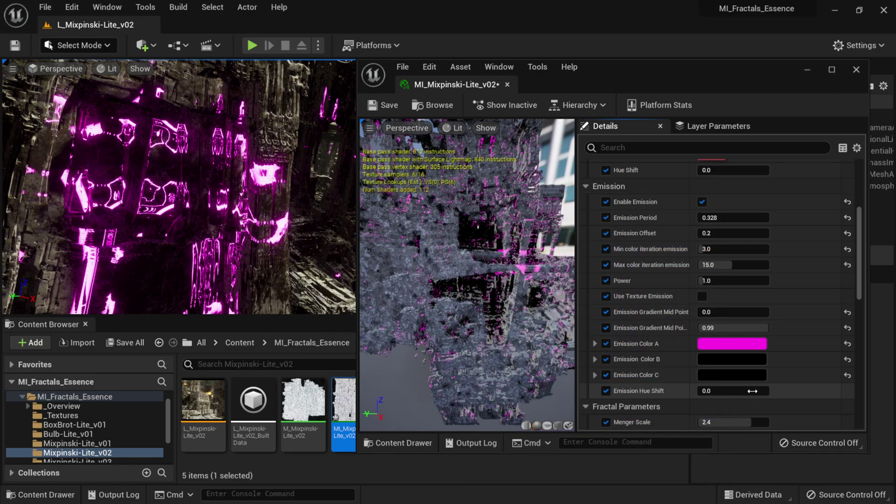
scroll(771, 371, "down", 10)
left_click_drag(676, 69, 832, 218)
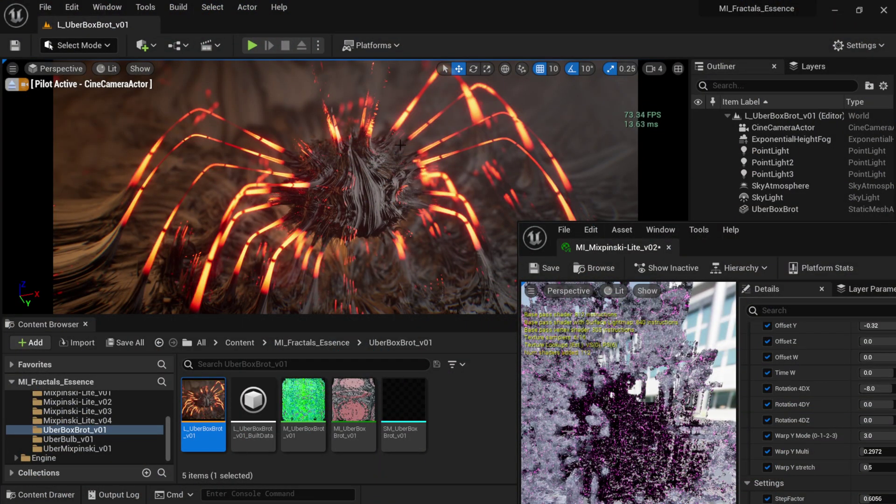
Close the MI_Mixpinski-Lite_v02 material editor.
left_click_drag(779, 240, 778, 233)
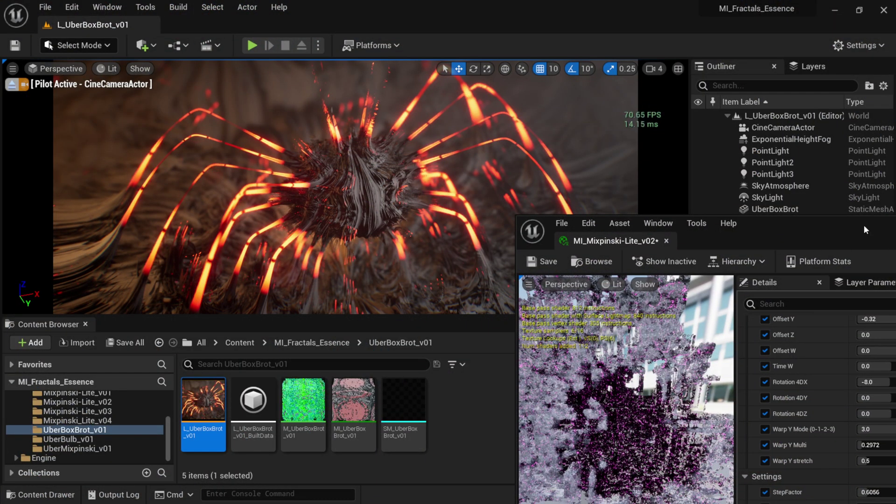
left_click_drag(864, 225, 478, 203)
left_click(634, 212)
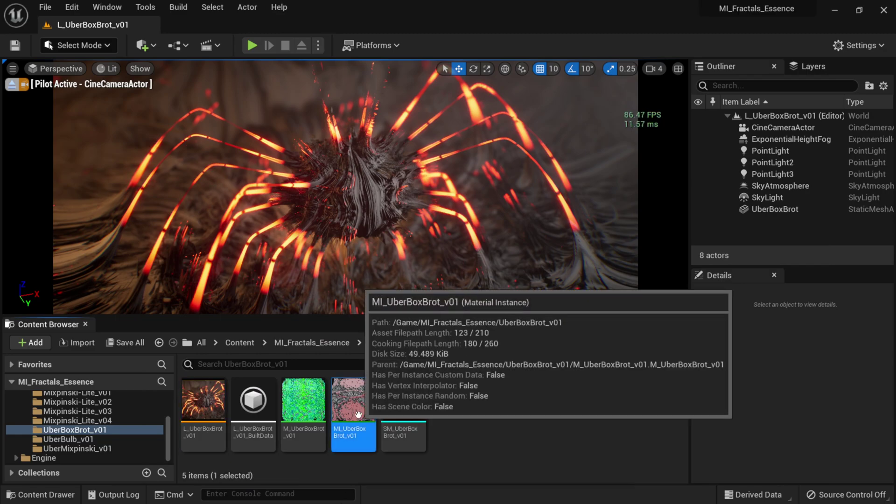
Open MI_UberBoxBrot_v01 and shift its Color C from red toward hot pink in the Color Picker.
double_click(354, 400)
left_click_drag(535, 212, 869, 67)
left_click(846, 340)
left_click_drag(676, 284, 706, 236)
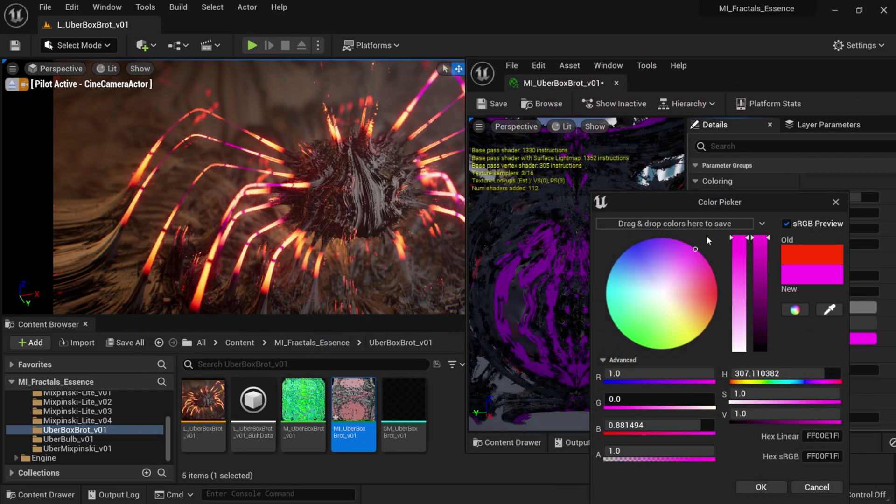
left_click_drag(673, 262, 573, 245)
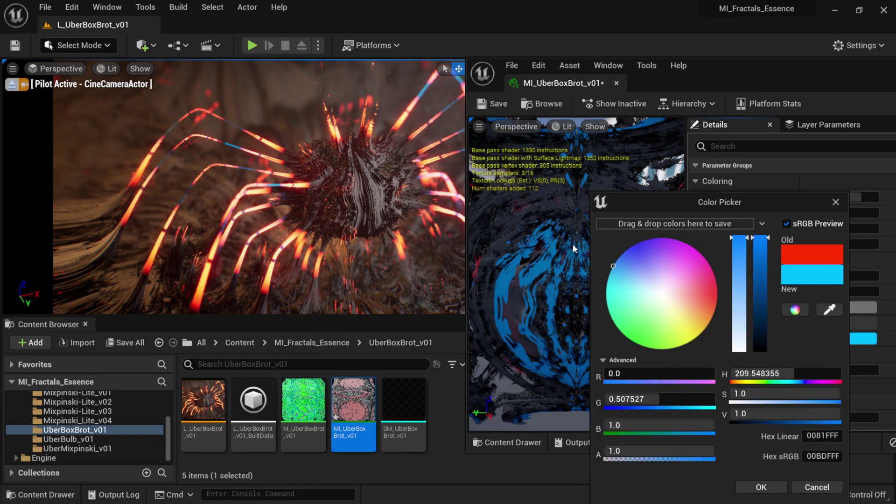
left_click_drag(663, 264, 741, 271)
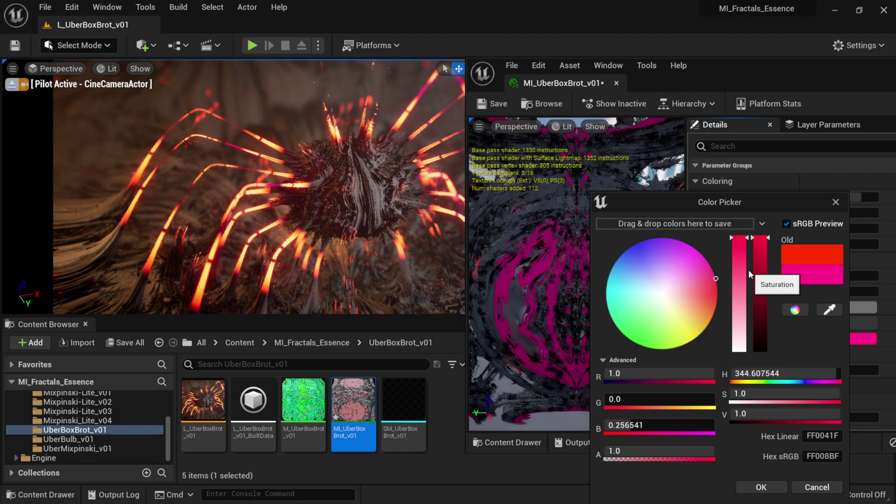
Confirm the hot-pink Color C, then lower Gradient Mid Point and Gradient Mid Point 2 (to 0.083952).
left_click(778, 491)
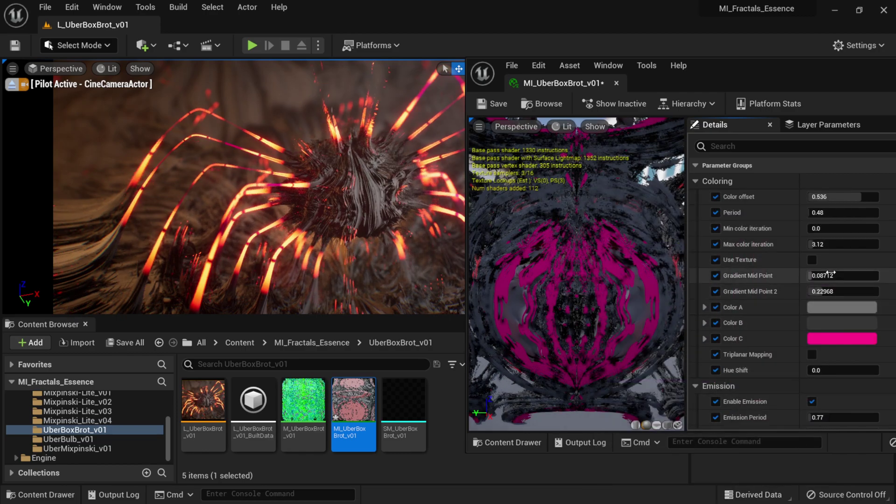
scroll(806, 276, "down", 2)
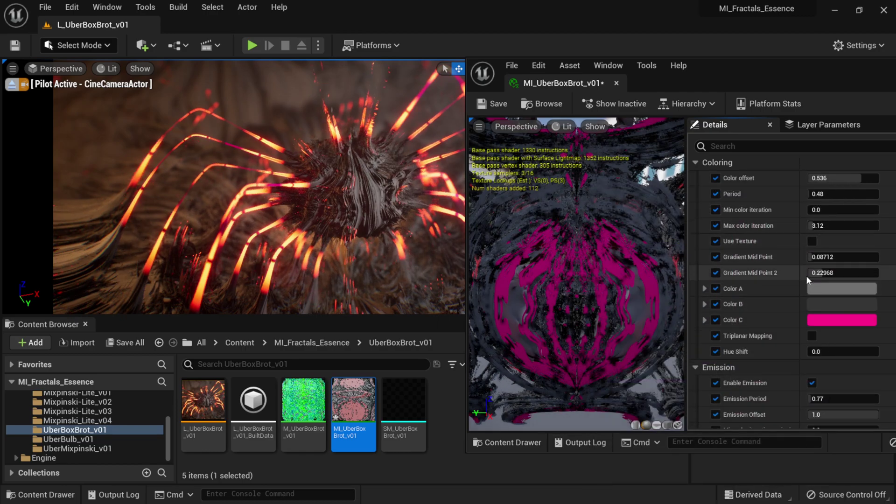
left_click_drag(816, 239, 771, 239)
left_click_drag(821, 254, 798, 255)
Set the emission Power to 5.0, trying 2.0 first.
scroll(800, 336, "down", 2)
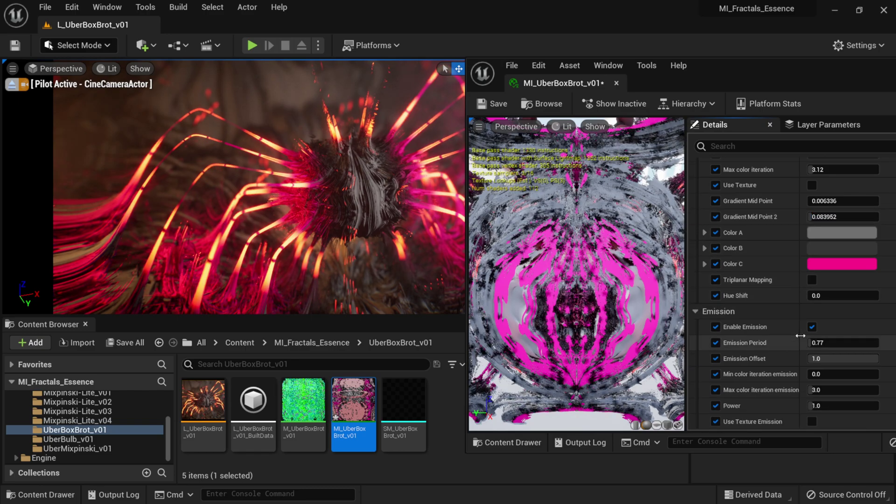
scroll(800, 336, "down", 7)
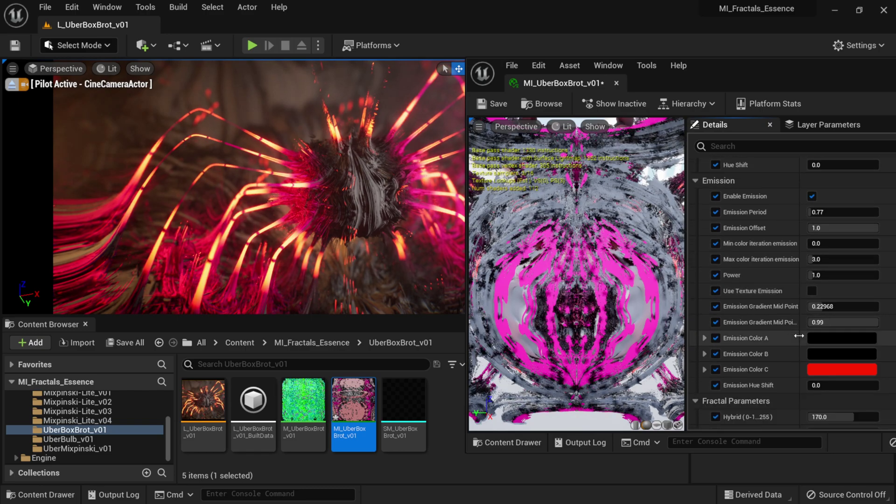
scroll(799, 335, "down", 2)
left_click(824, 237)
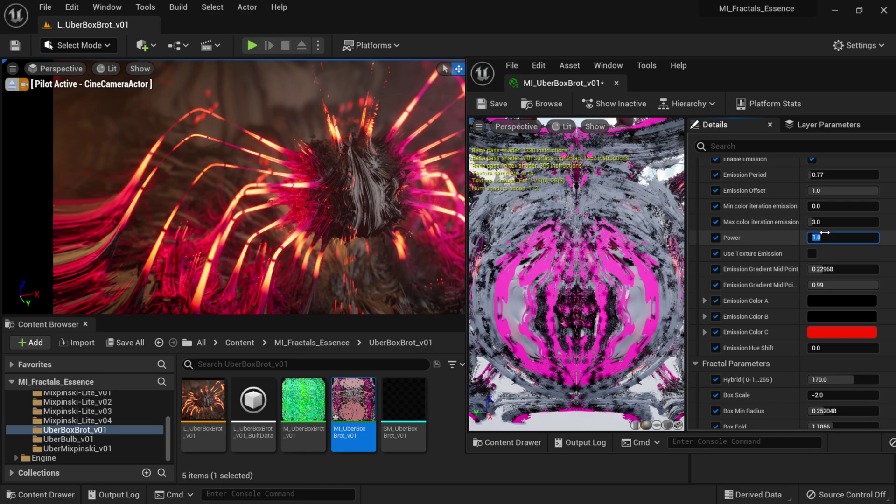
type("2")
key("Return")
type("5")
key("Return")
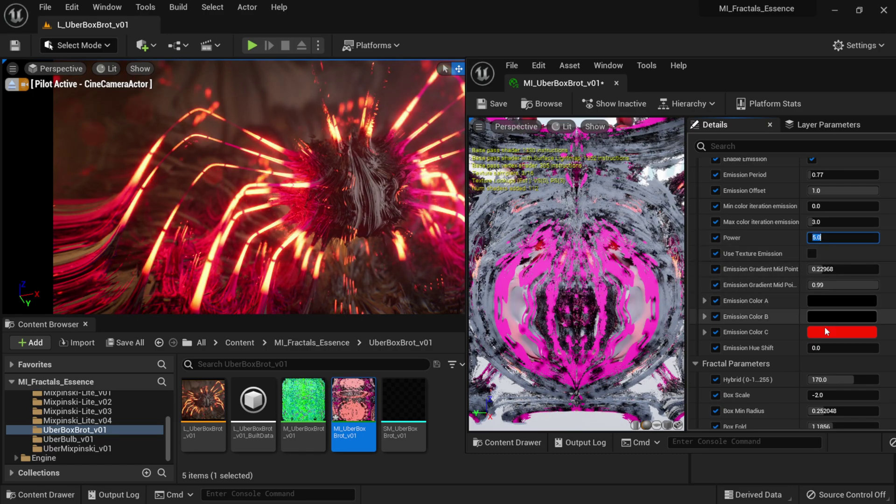
scroll(824, 327, "down", 5)
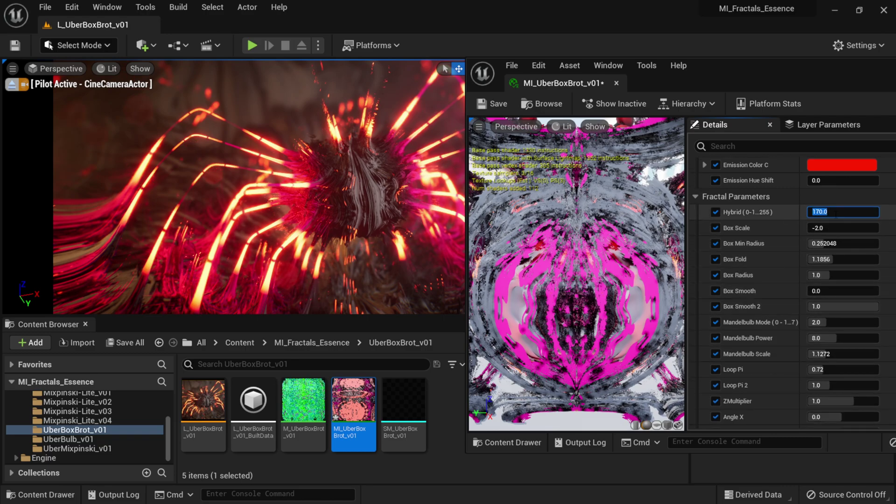
Settle Hybrid at 150 after trying 100 and 200, then lower Box Min Radius to 0.175325.
type("150")
key("Return")
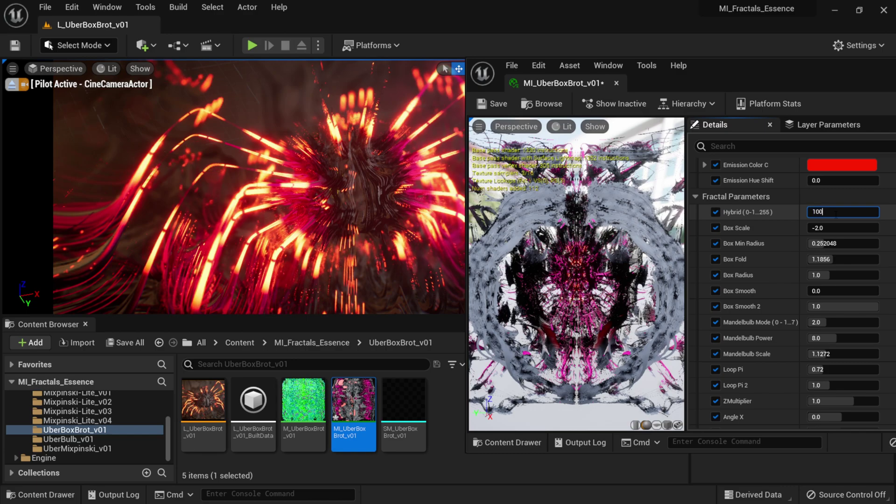
type("100")
key("Return")
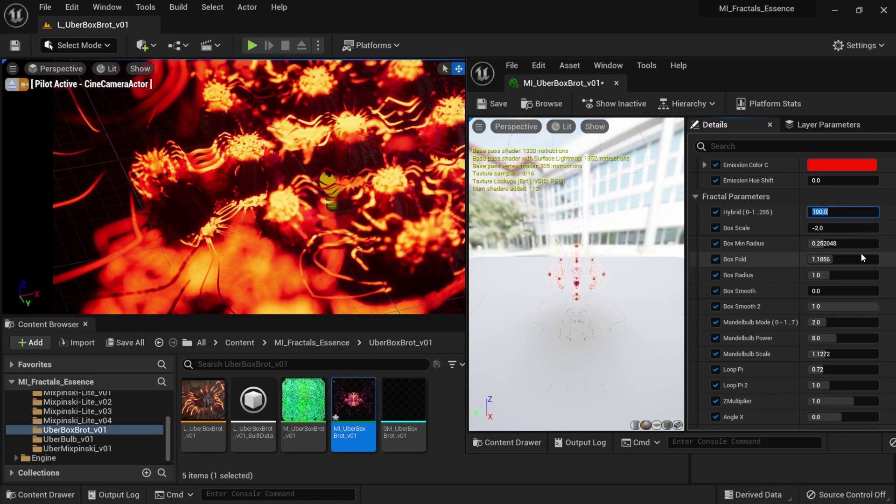
type("200")
key("Return")
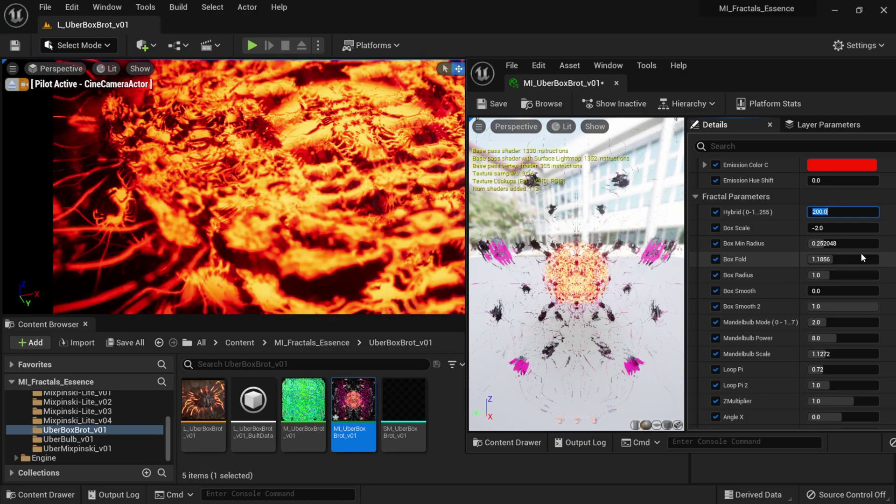
type("150")
key("Return")
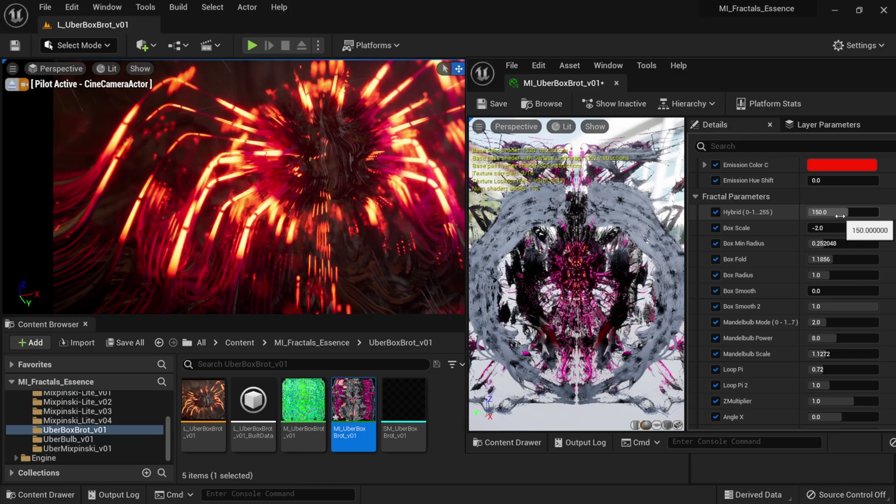
left_click_drag(834, 242, 816, 259)
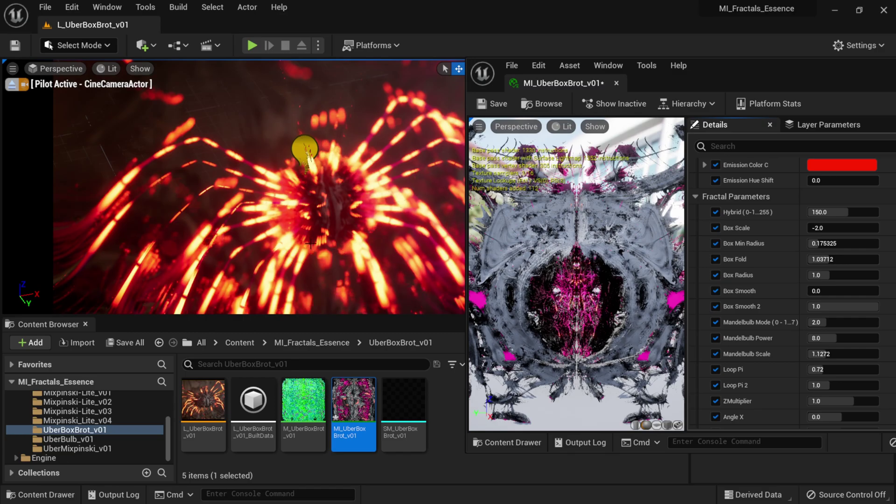
Move the material editor aside, stop piloting the cine camera, and fly in close to the fractal.
right_click(309, 244)
left_click(798, 120)
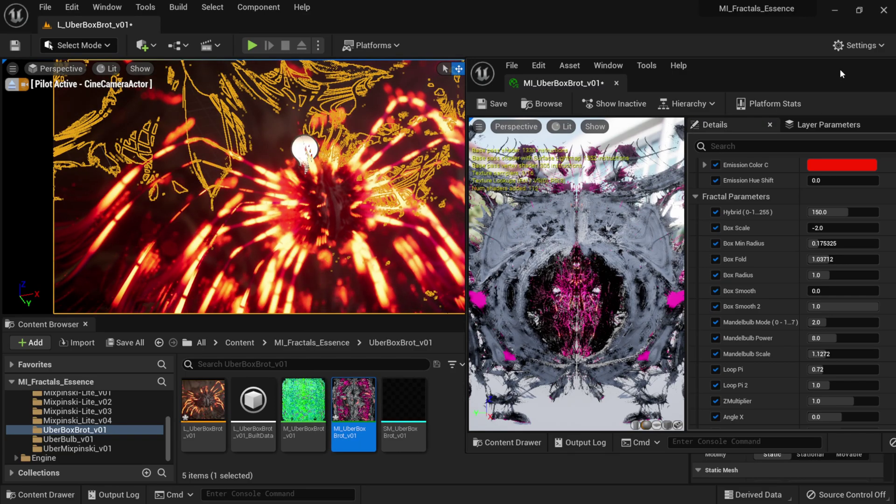
left_click_drag(841, 74, 633, 57)
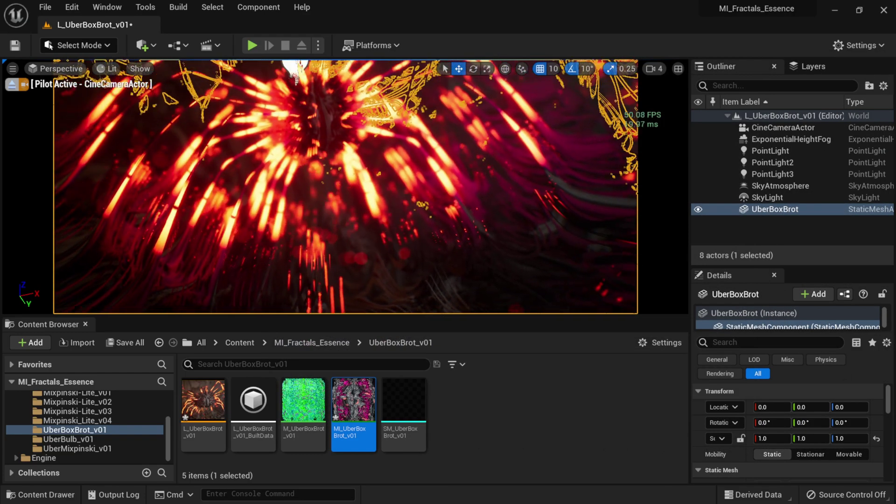
right_click(376, 177)
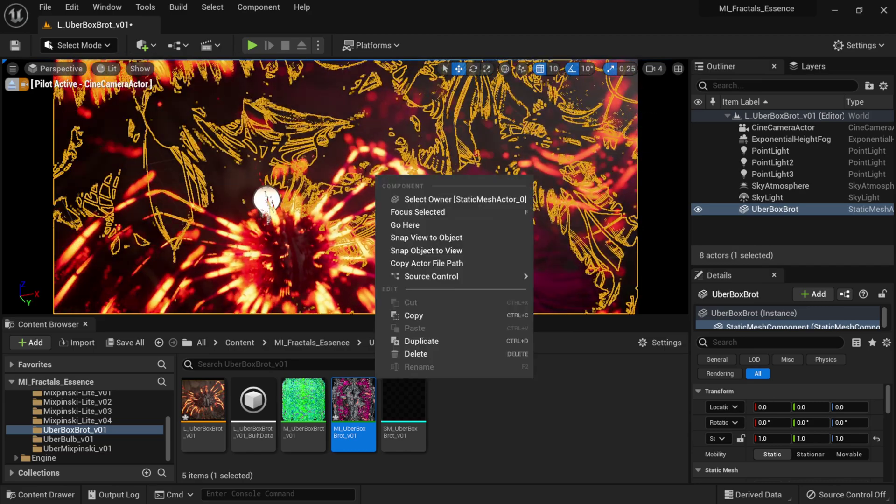
left_click(11, 84)
key("w")
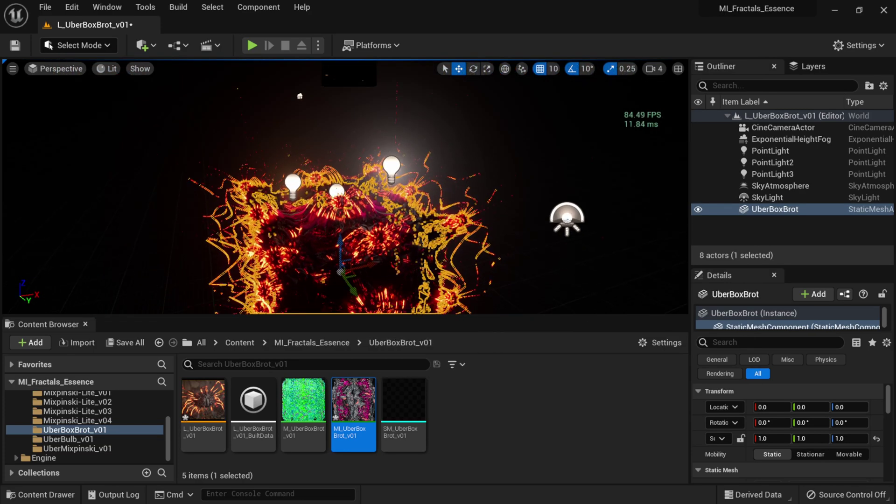
key("w")
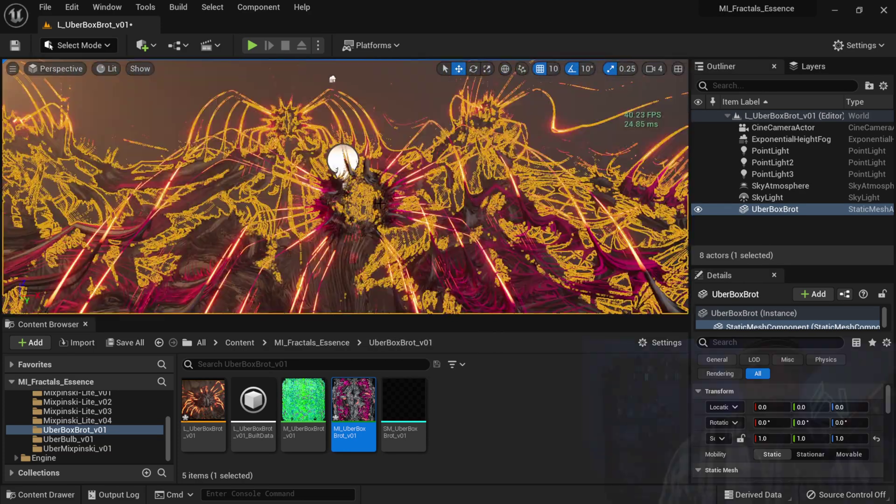